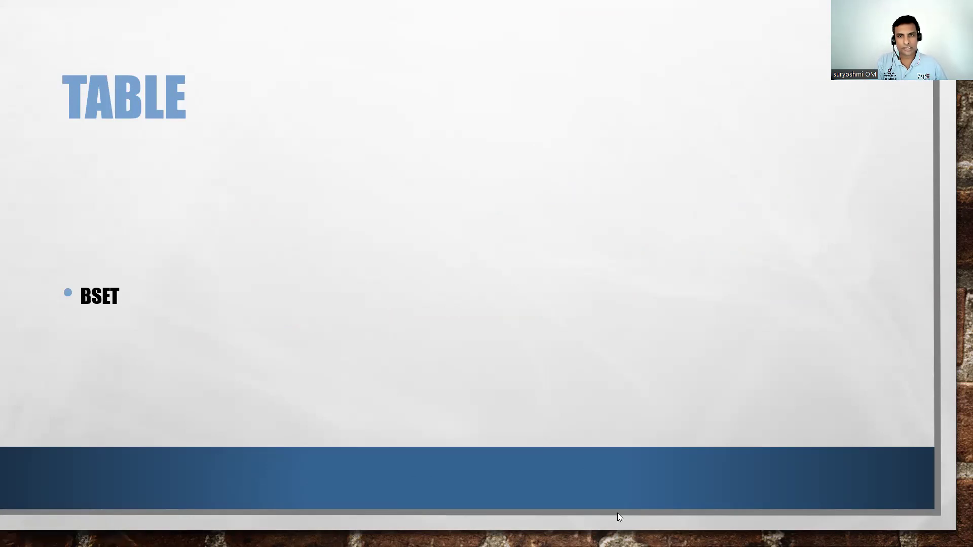
# Switch away from the PowerPoint slideshow to the browser with the Udemy profile
pyautogui.hotkey('alt', 'Tab')
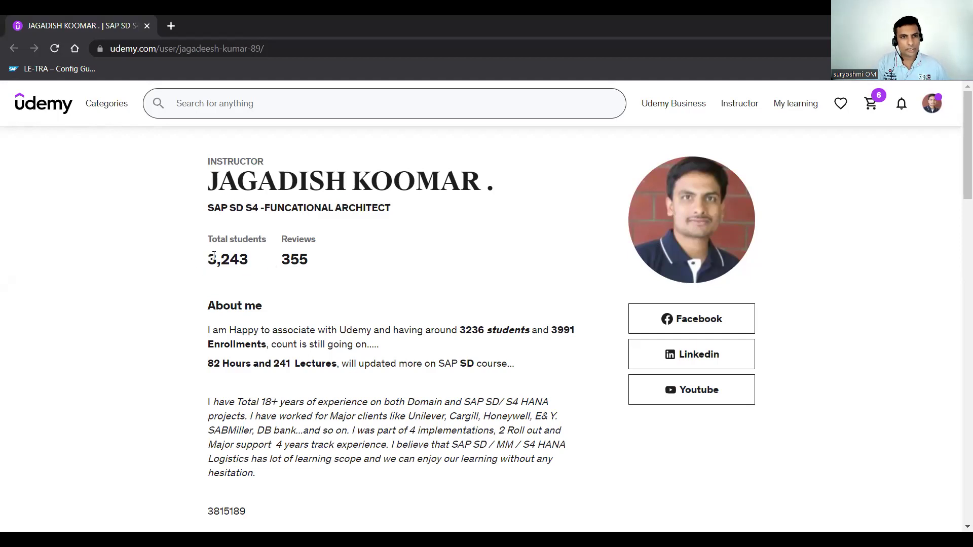
pyautogui.moveTo(216, 259); pyautogui.dragTo(298, 260)
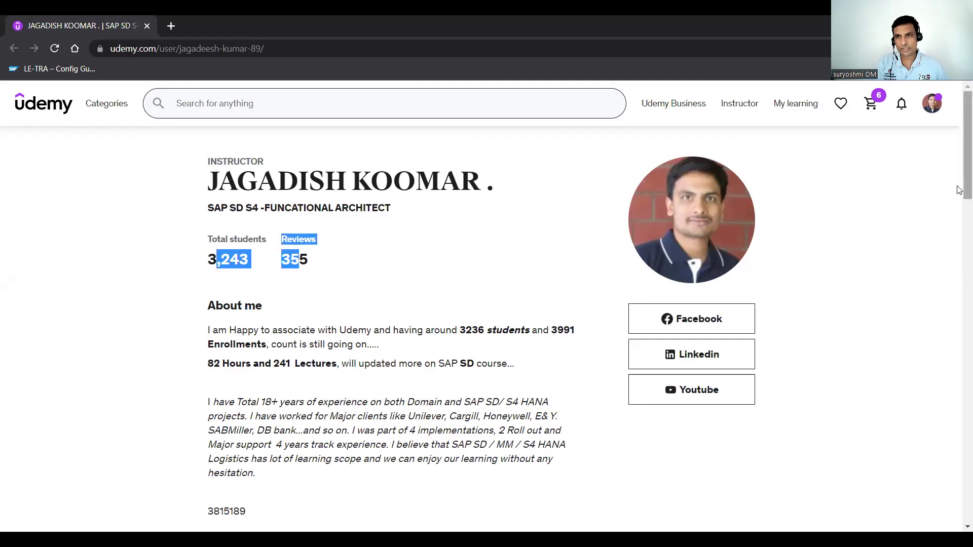
pyautogui.scroll(-5, 959, 223)
pyautogui.scroll(-2, 958, 223)
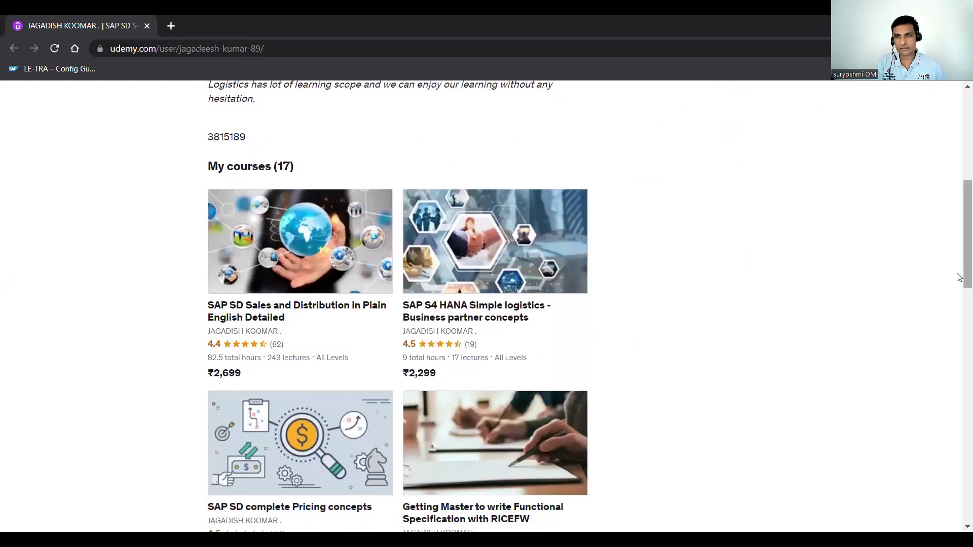
pyautogui.moveTo(958, 275)
pyautogui.mouseDown()
pyautogui.moveTo(957, 467)
pyautogui.moveTo(957, 190)
pyautogui.mouseUp()
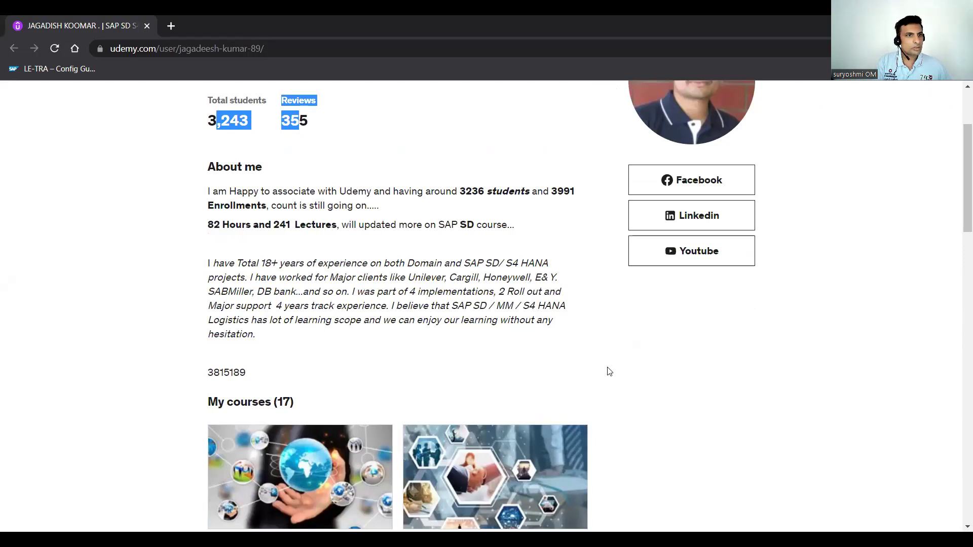
# Review the last VBRK row: pricing procedure RVWIA1, condition number and billing document 90039965
pyautogui.hotkey('alt', 'Tab')
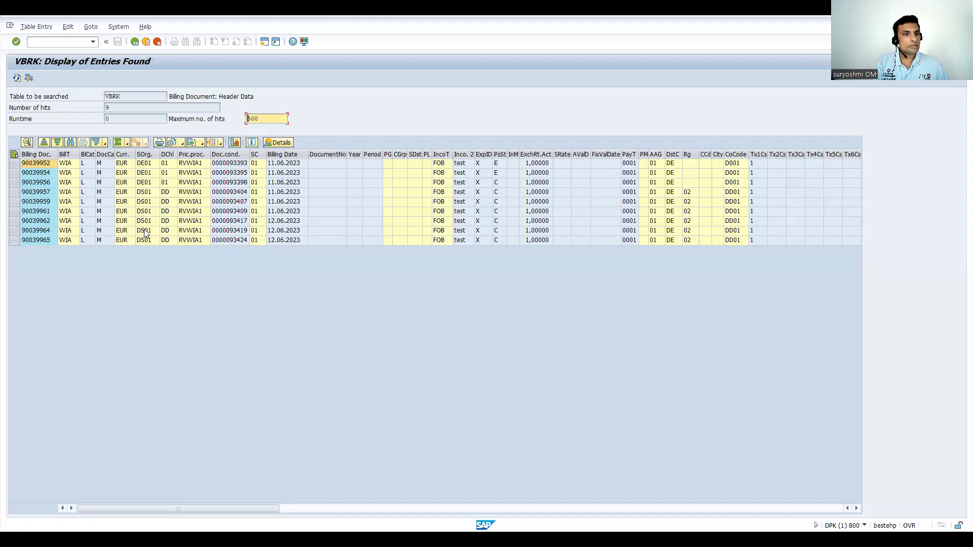
pyautogui.click(192, 240)
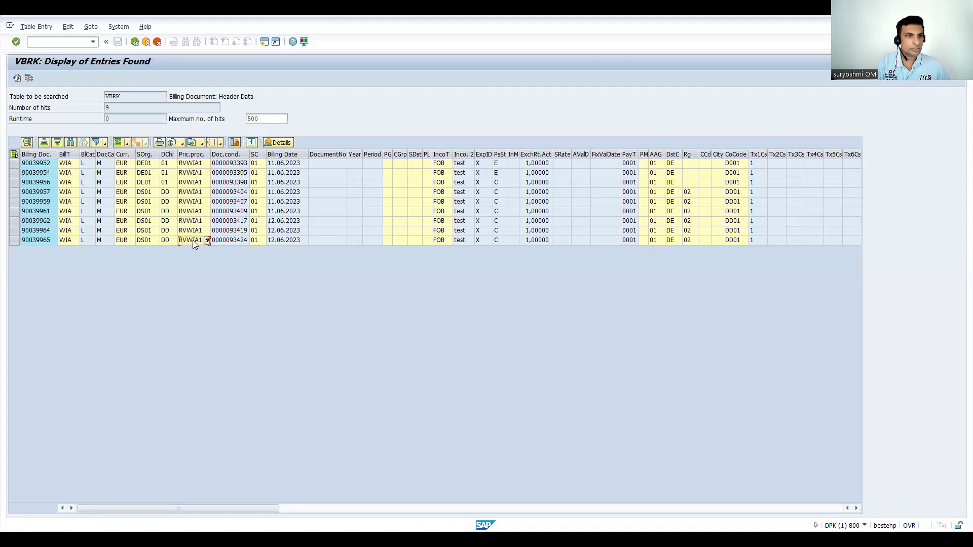
pyautogui.click(229, 241)
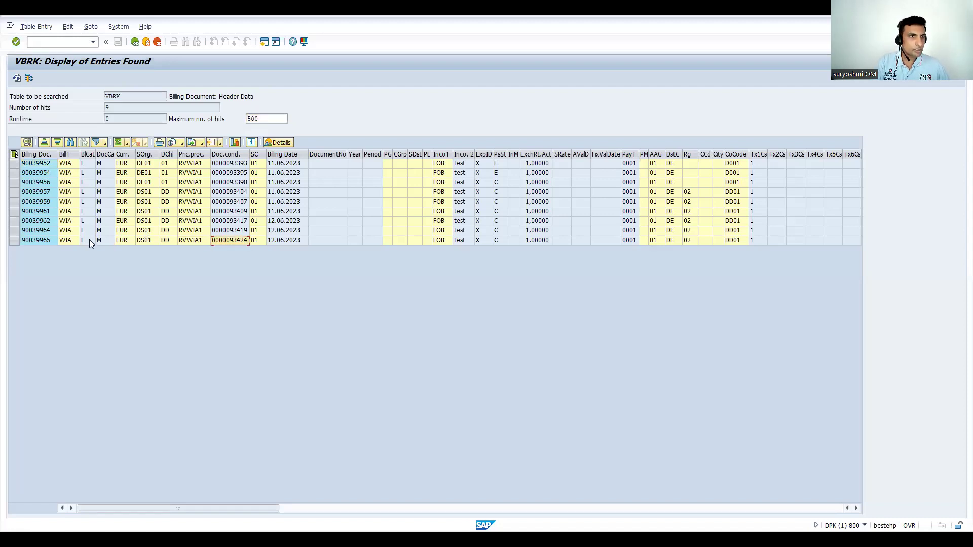
pyautogui.click(36, 240)
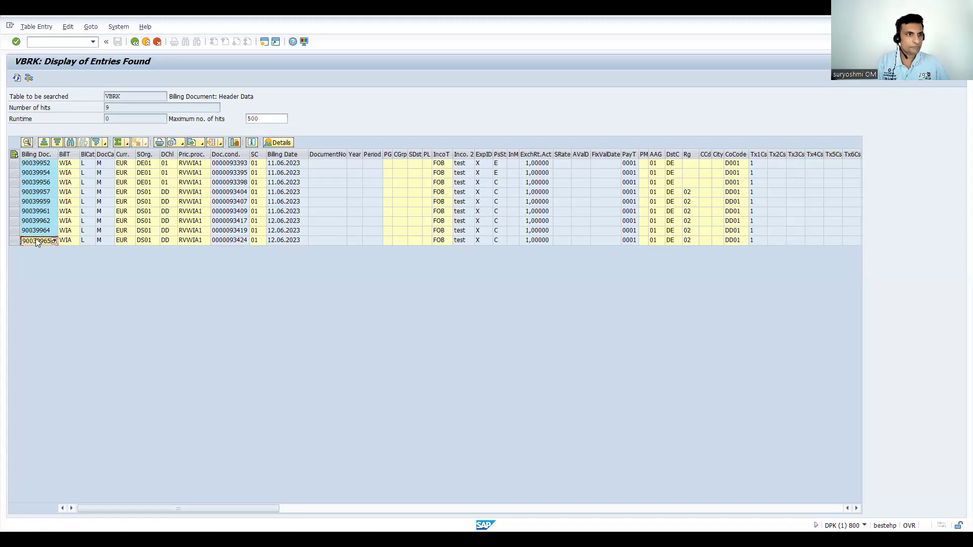
pyautogui.click(66, 154)
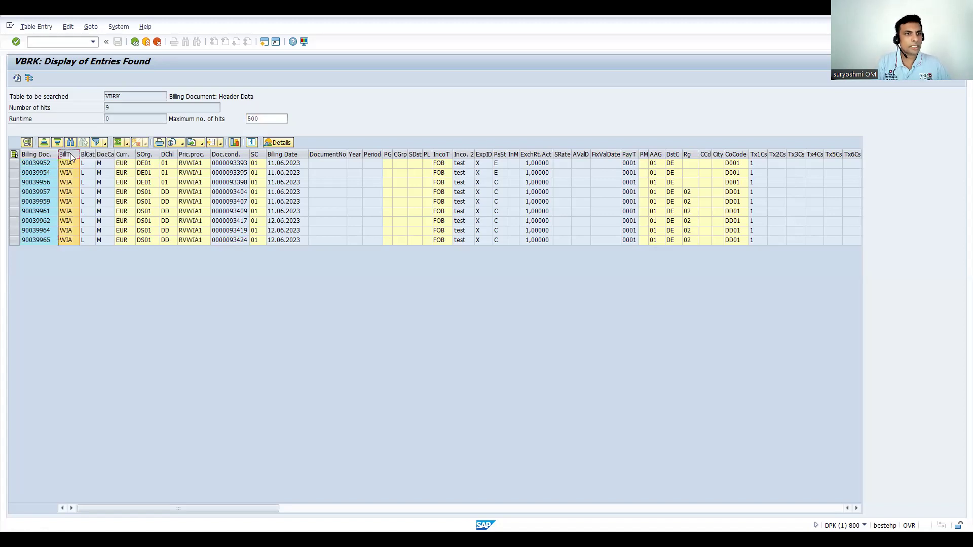
# Start the billing document display transaction via /nvf03
pyautogui.click(61, 41)
pyautogui.write('/nvf')
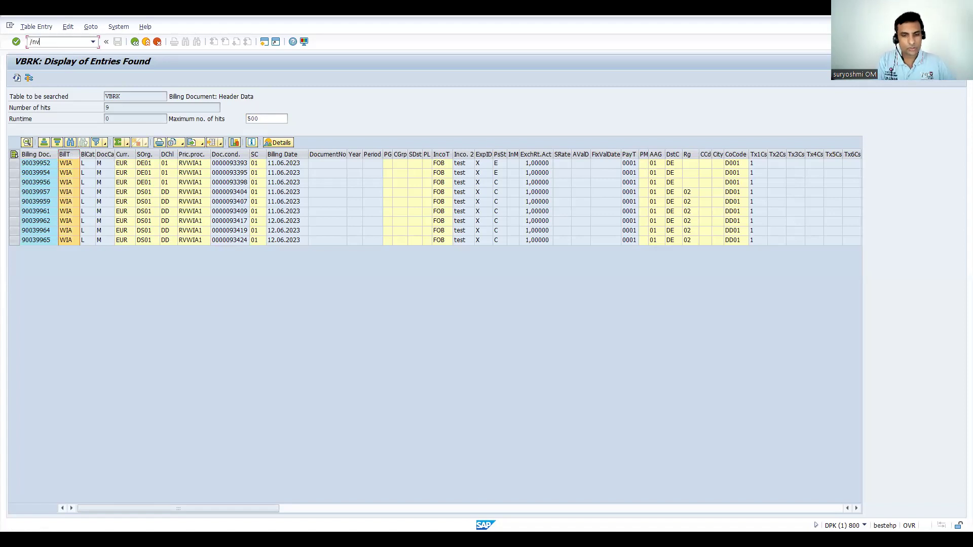
pyautogui.write('03')
pyautogui.press('Return')
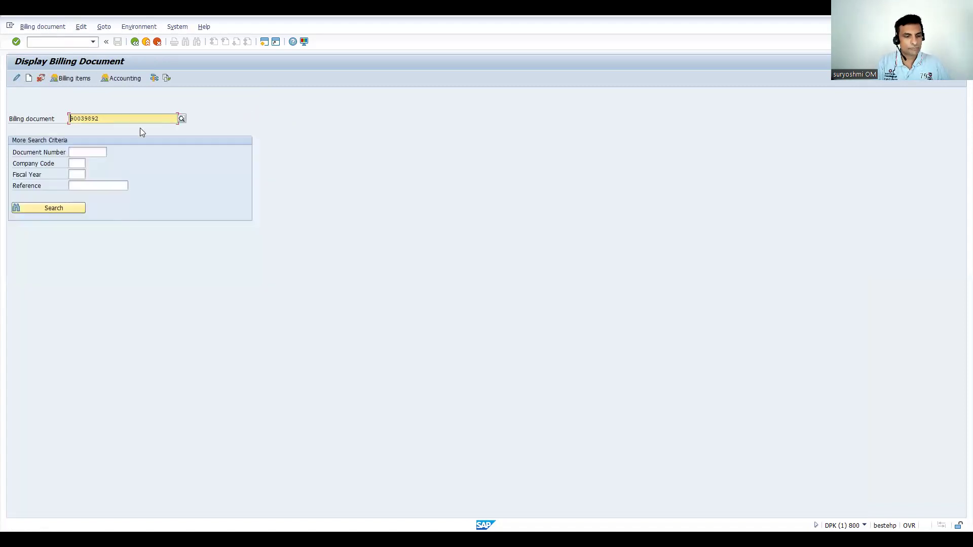
pyautogui.write('965')
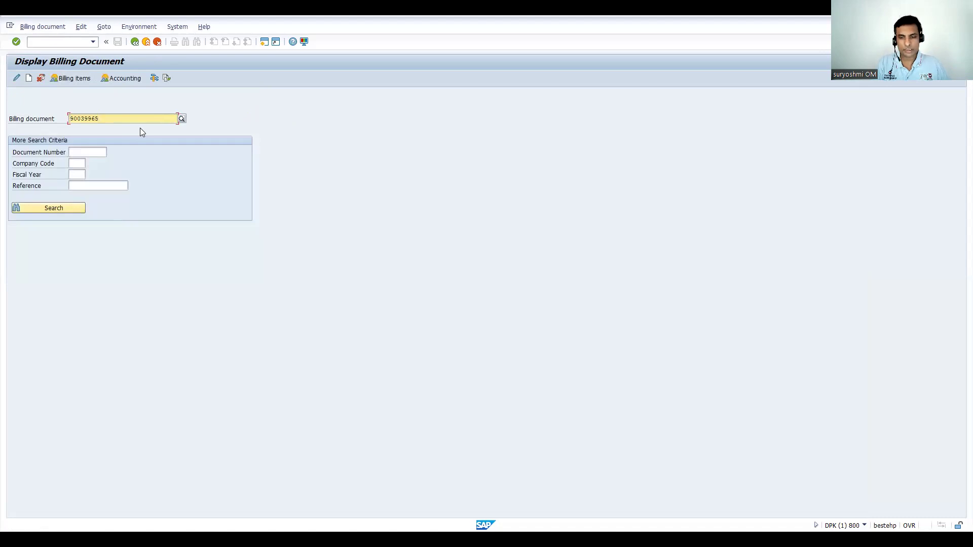
# Display billing document 90039965, check its header, and show item 10's pricing conditions
pyautogui.press('Return')
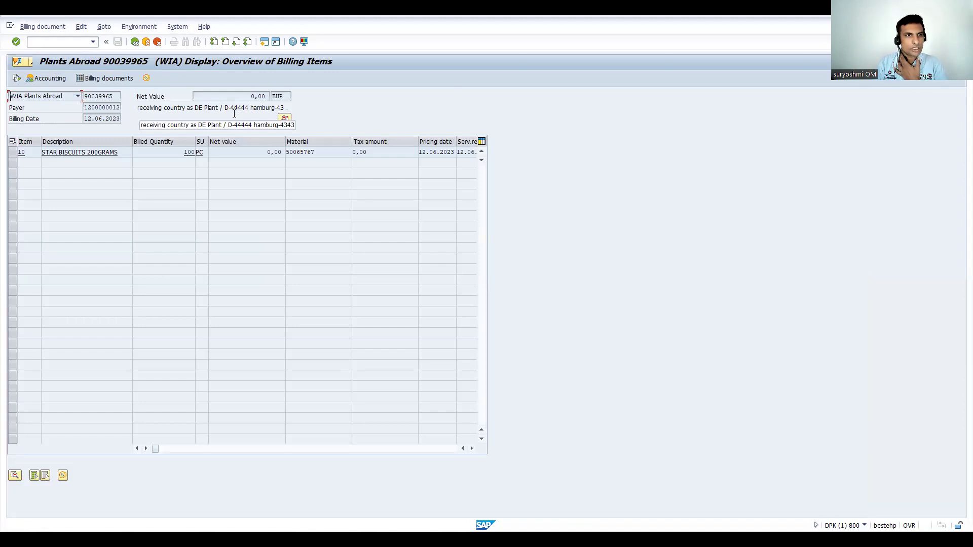
pyautogui.click(283, 121)
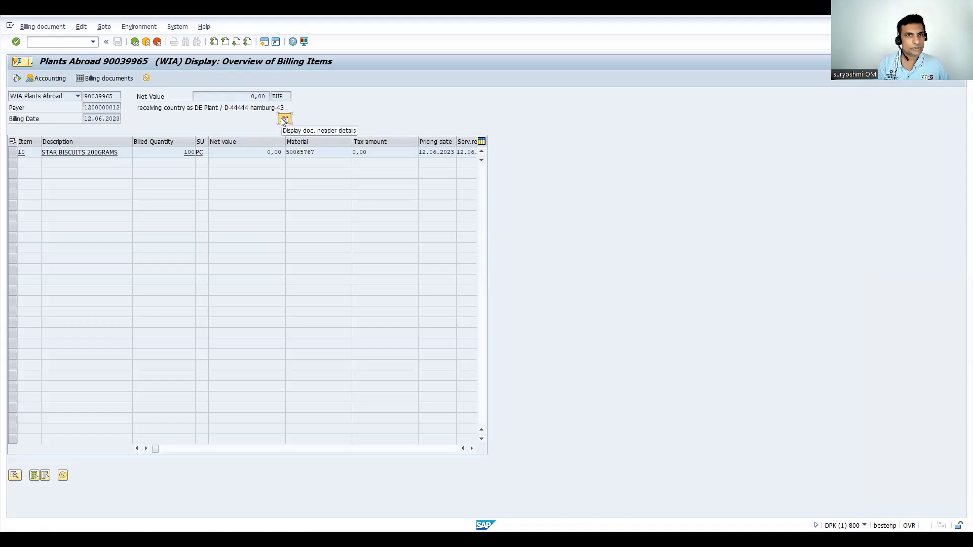
pyautogui.click(135, 42)
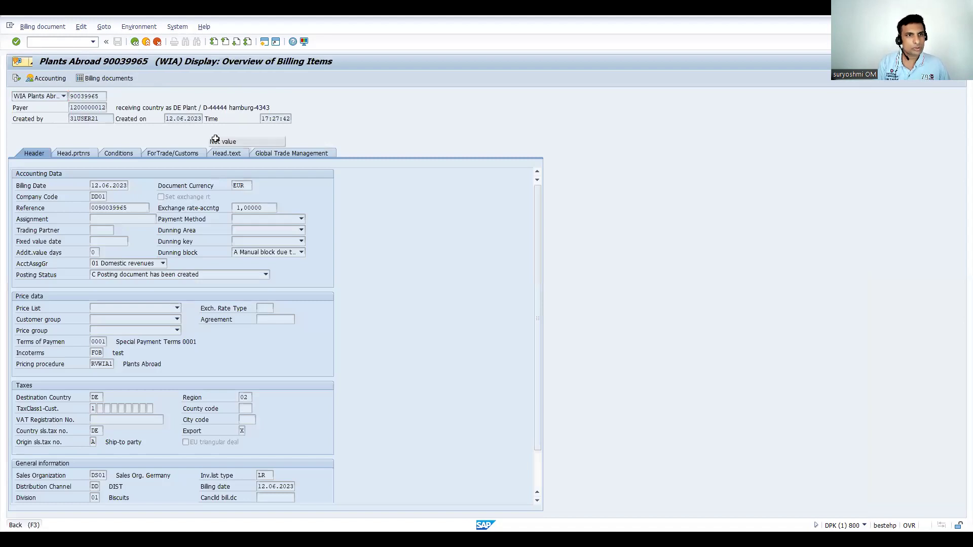
pyautogui.doubleClick(241, 152)
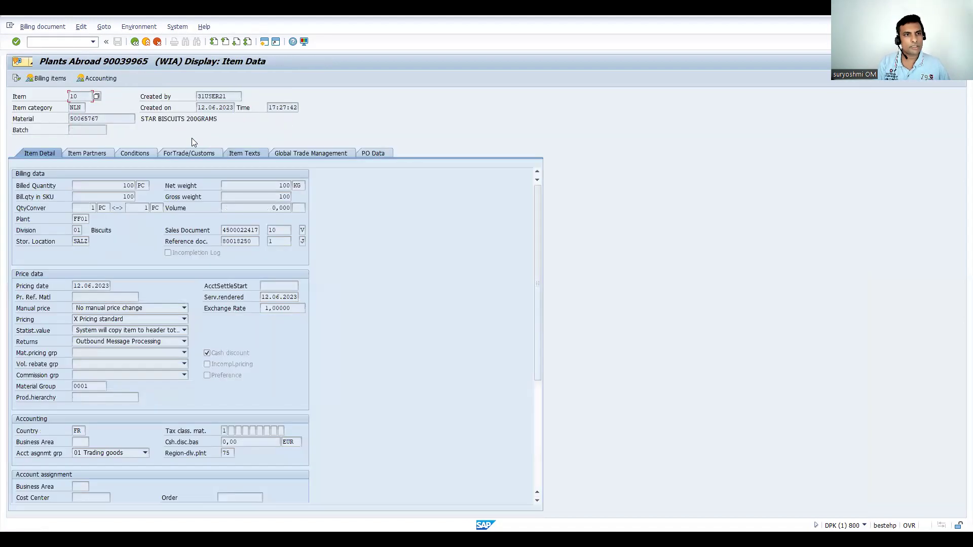
pyautogui.click(142, 152)
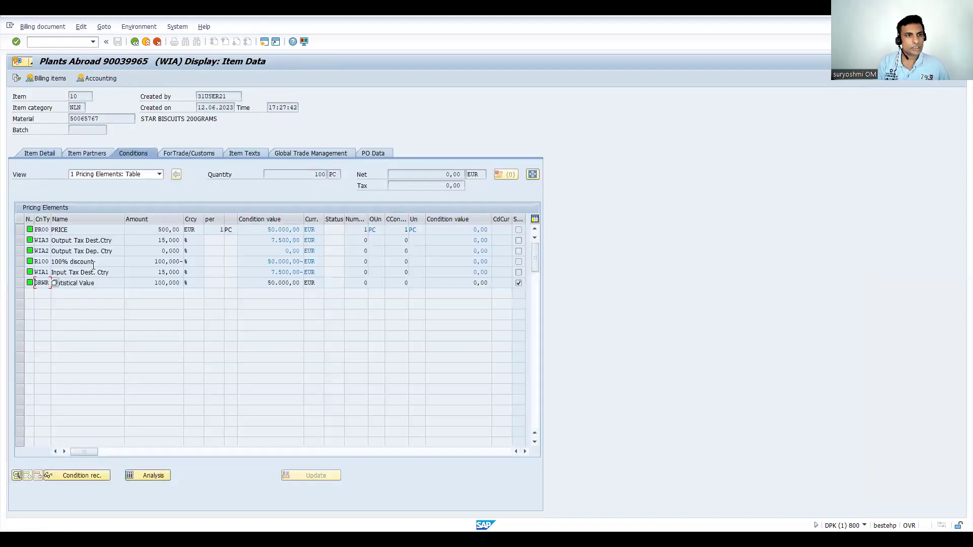
# Inspect the WIA3 output tax condition details and its tax code
pyautogui.doubleClick(127, 240)
pyautogui.click(154, 274)
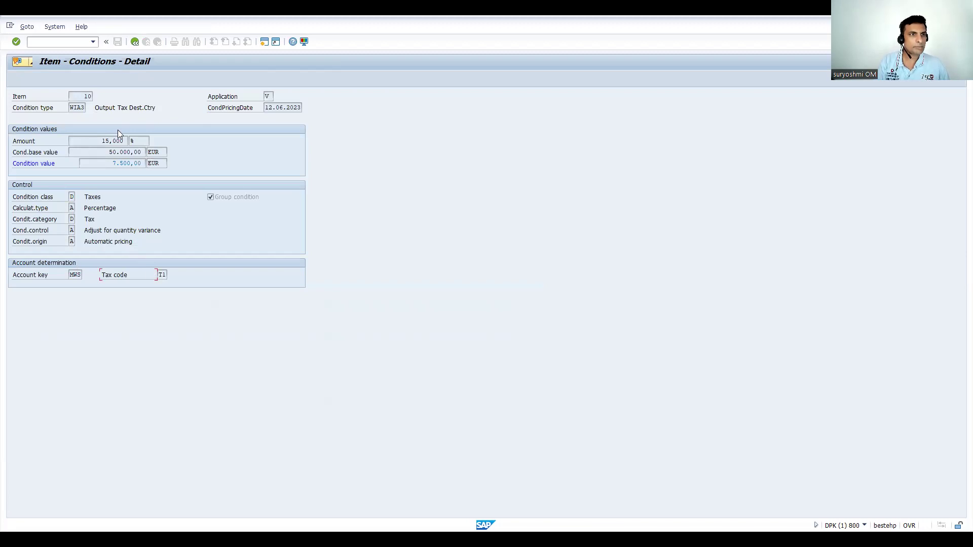
pyautogui.click(135, 42)
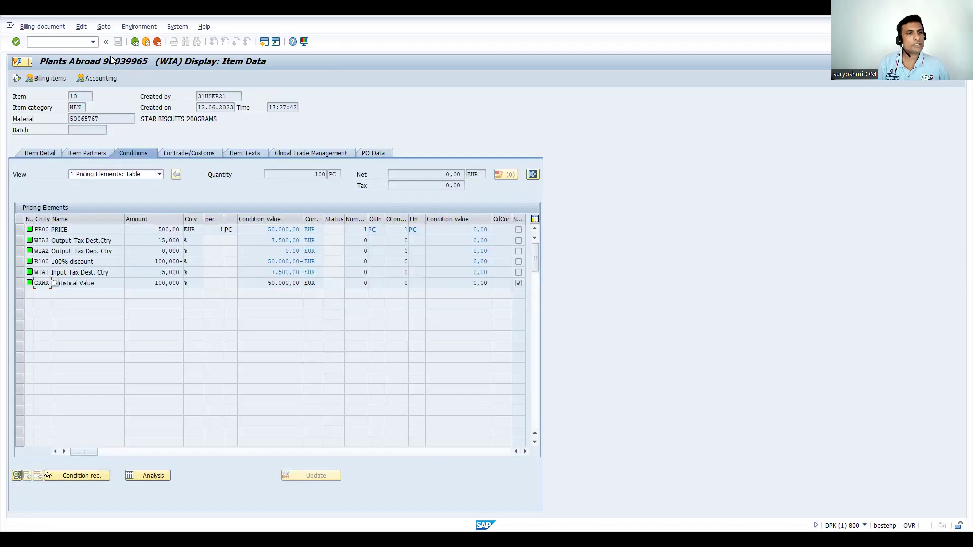
pyautogui.click(75, 42)
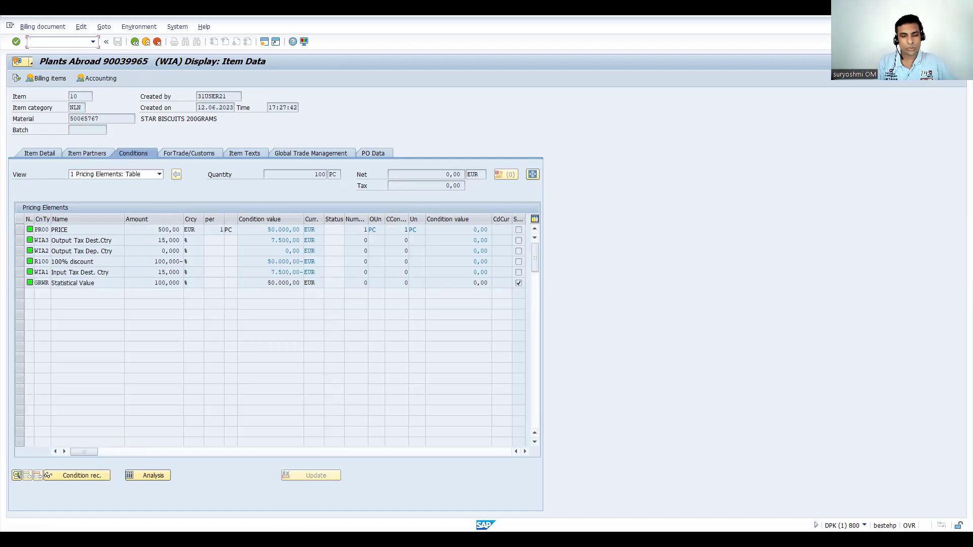
pyautogui.write('/n')
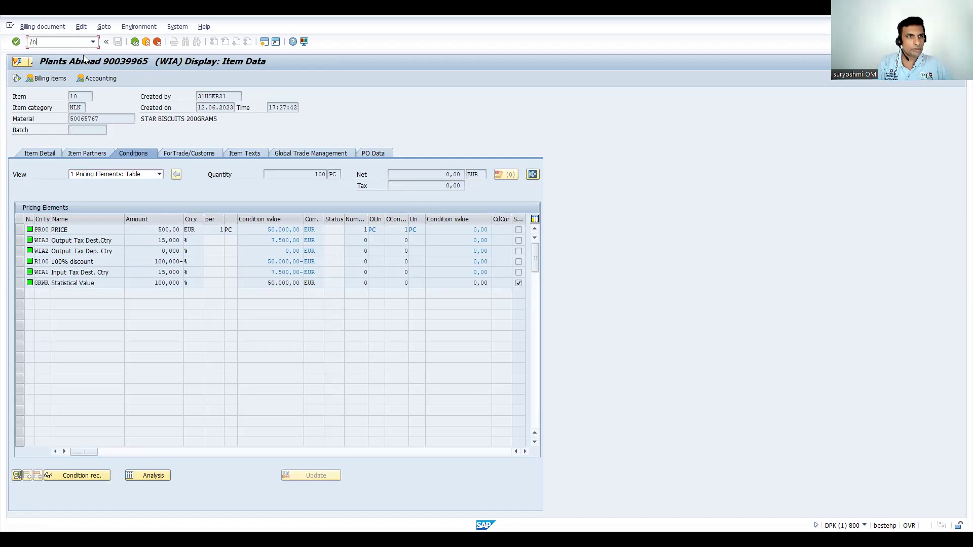
pyautogui.click(98, 79)
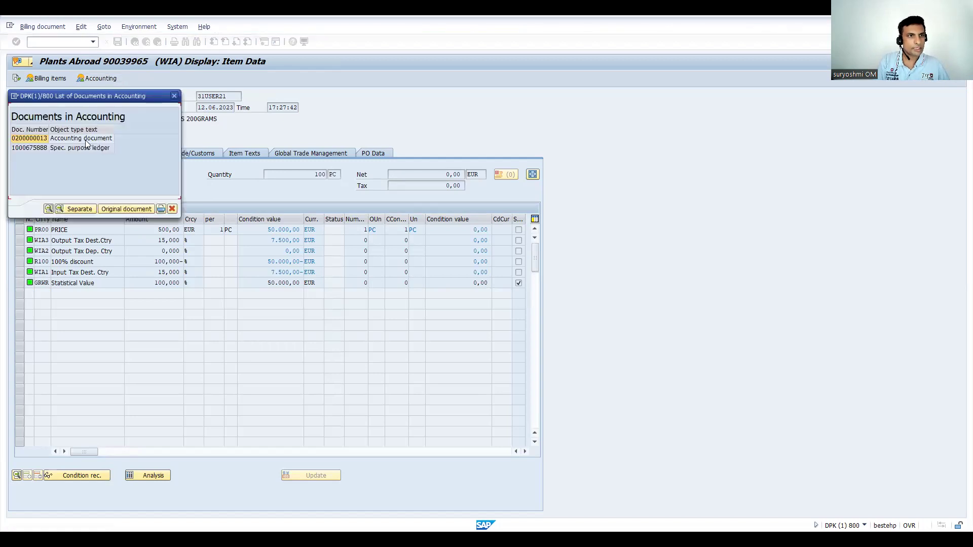
pyautogui.doubleClick(86, 139)
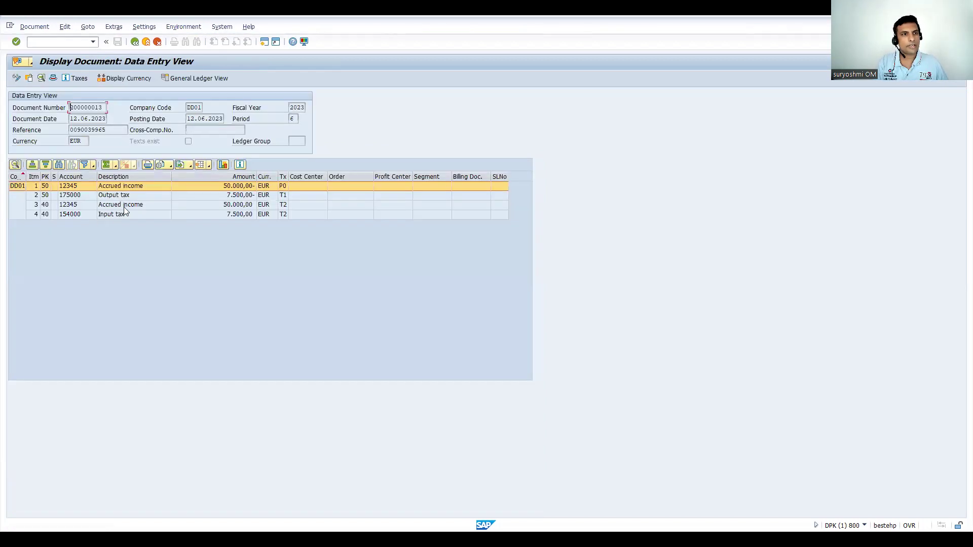
pyautogui.moveTo(70, 108); pyautogui.dragTo(113, 107)
pyautogui.hotkey('ctrl', 'c')
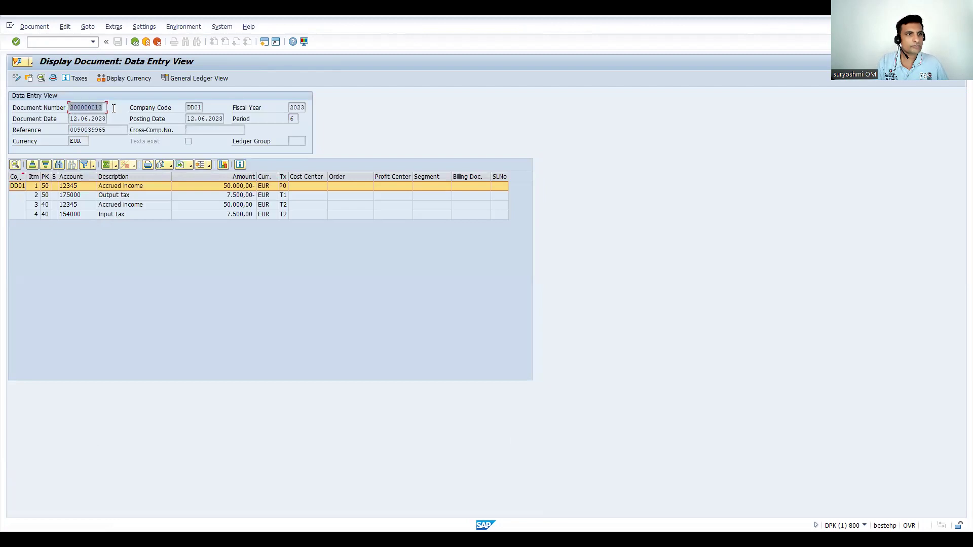
# Start general table display SE16N for table BSET
pyautogui.click(66, 43)
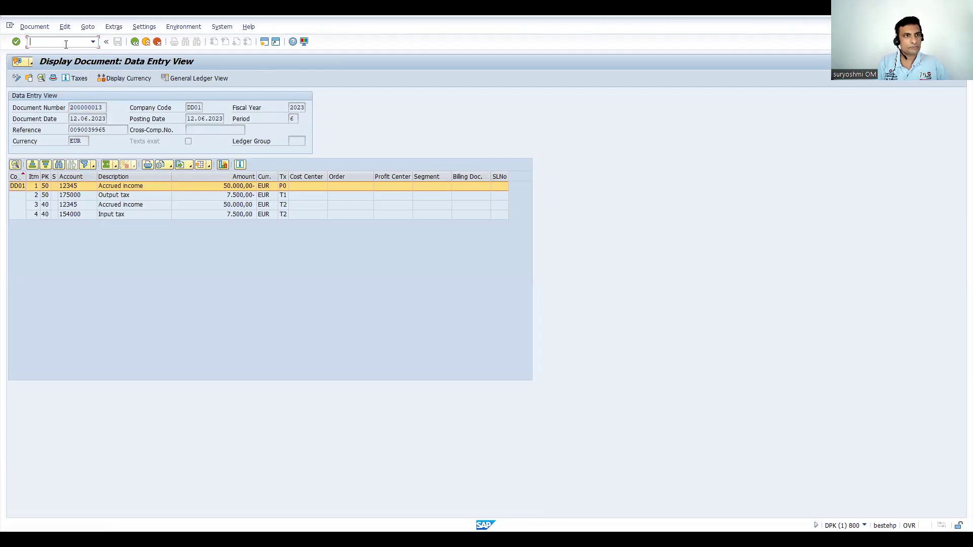
pyautogui.write('/nfb03')
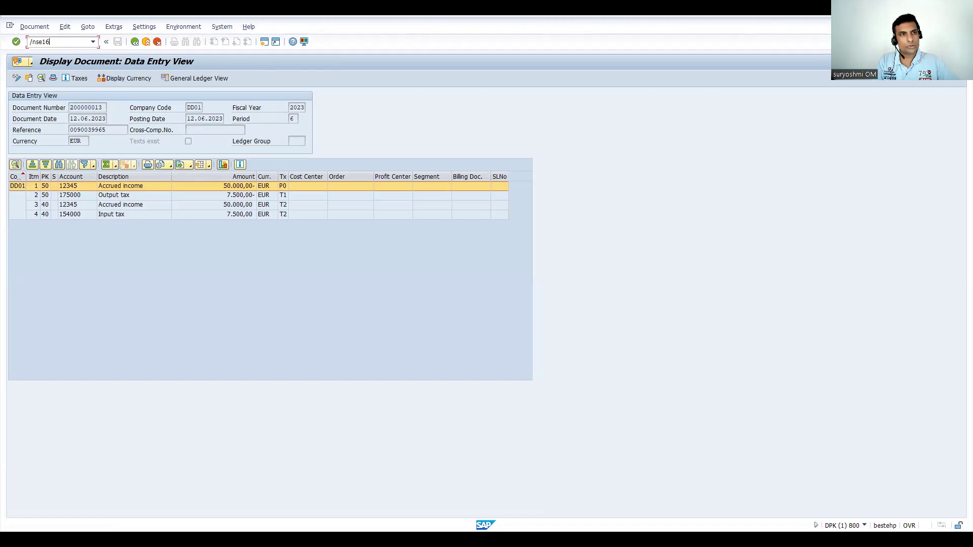
pyautogui.press('Return')
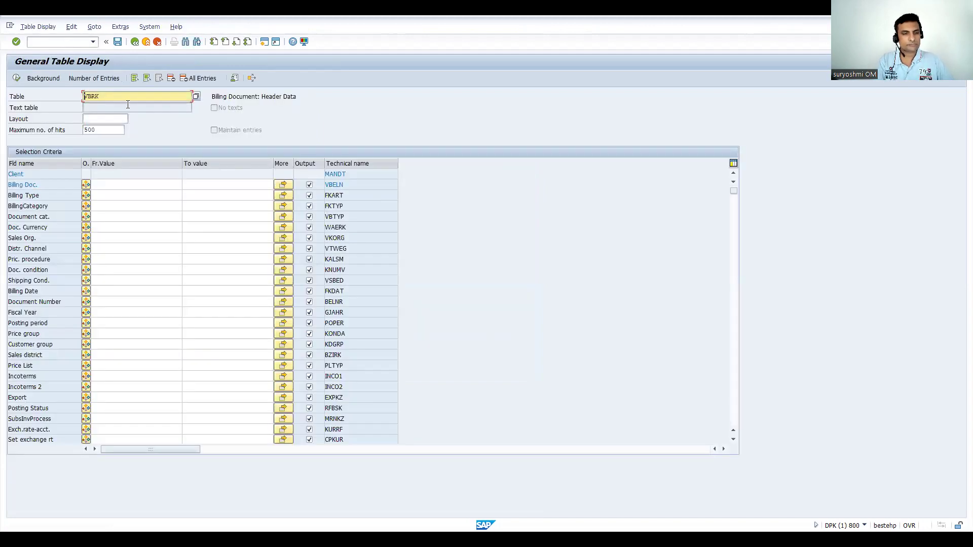
pyautogui.write('bset')
pyautogui.press('Return')
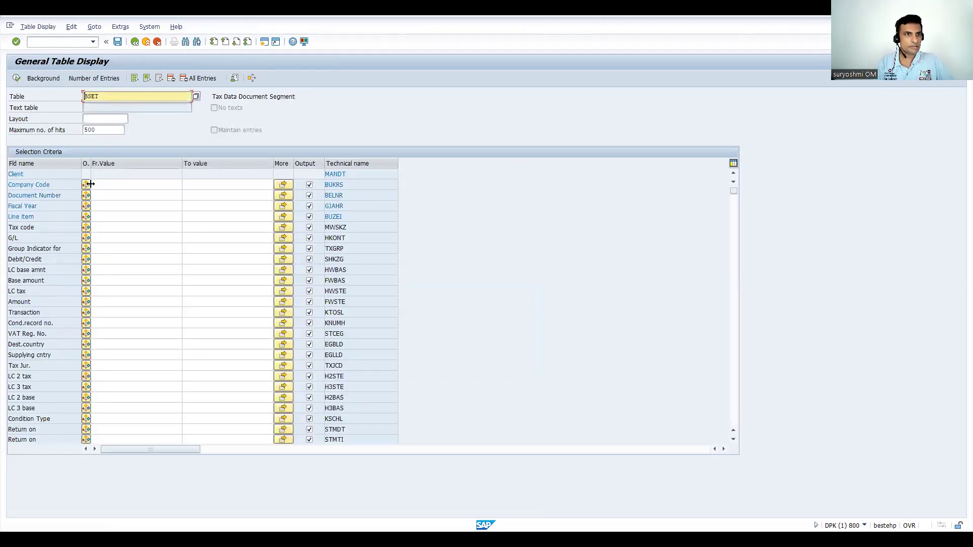
# Enter company code DD01 and paste document number 200000013 as selection values
pyautogui.click(111, 187)
pyautogui.press('BackSpace')
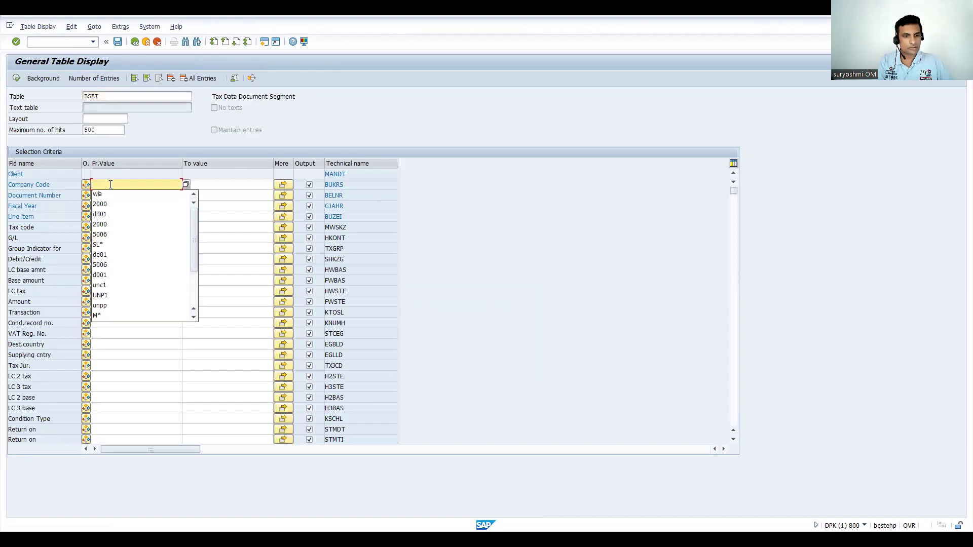
pyautogui.write('dd0')
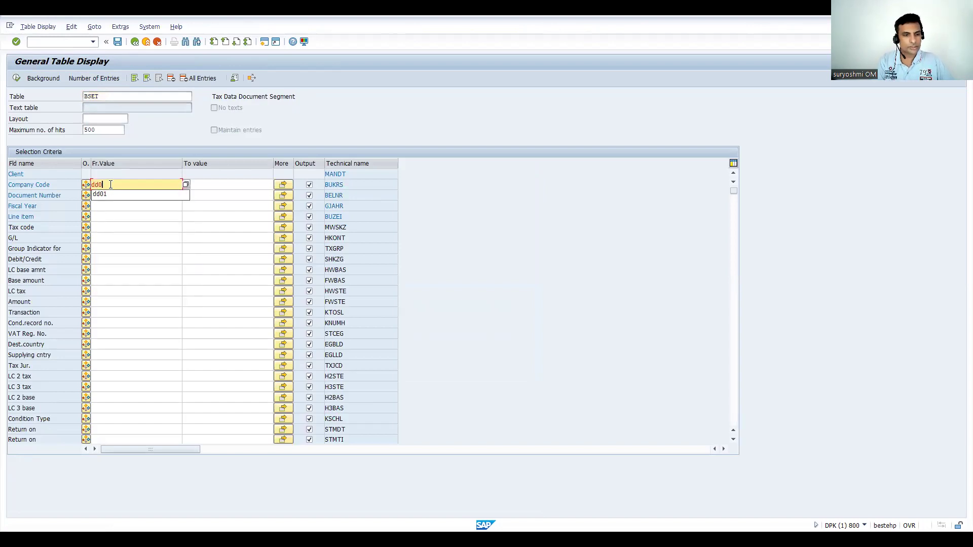
pyautogui.write('1')
pyautogui.click(100, 196)
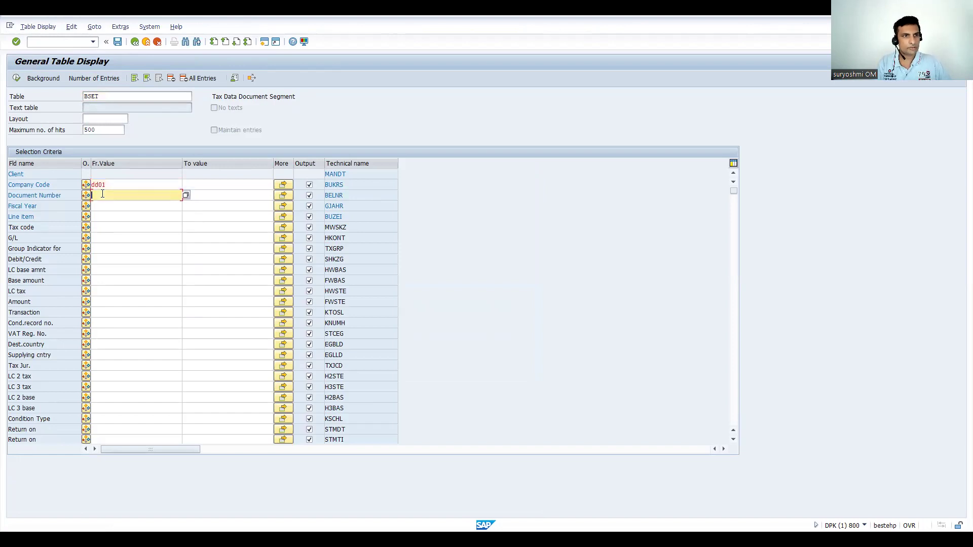
pyautogui.hotkey('ctrl', 'v')
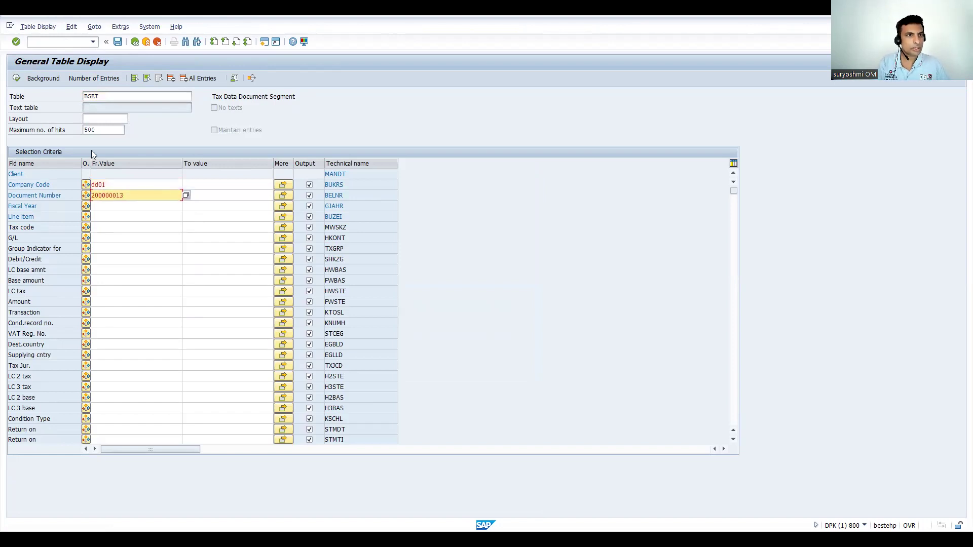
# Execute the query and review G/L accounts 154000 and 175000 in the three entries
pyautogui.click(16, 78)
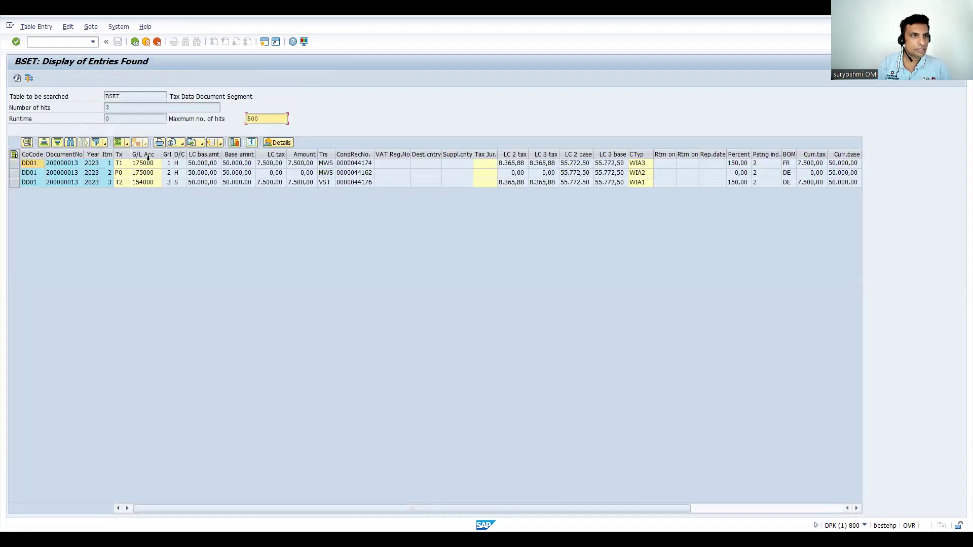
pyautogui.click(145, 154)
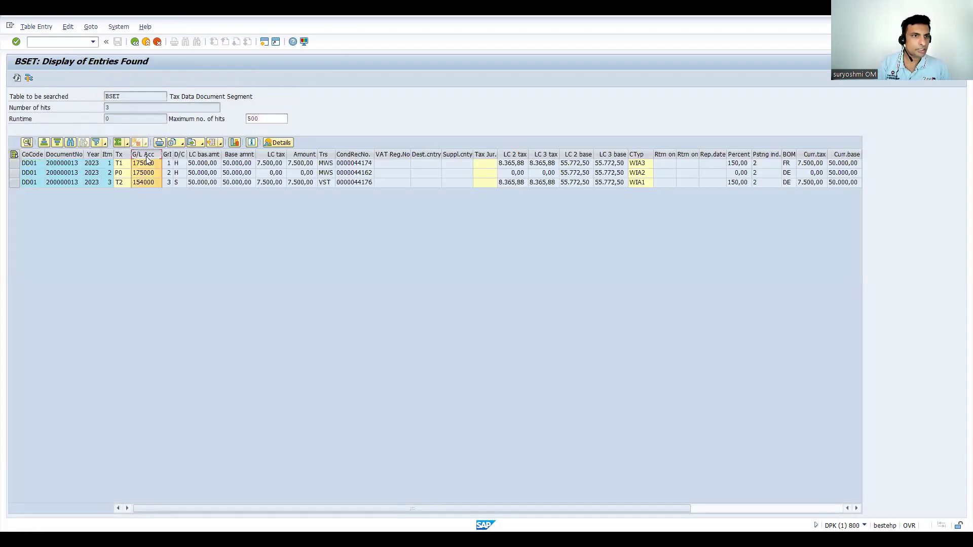
pyautogui.click(148, 182)
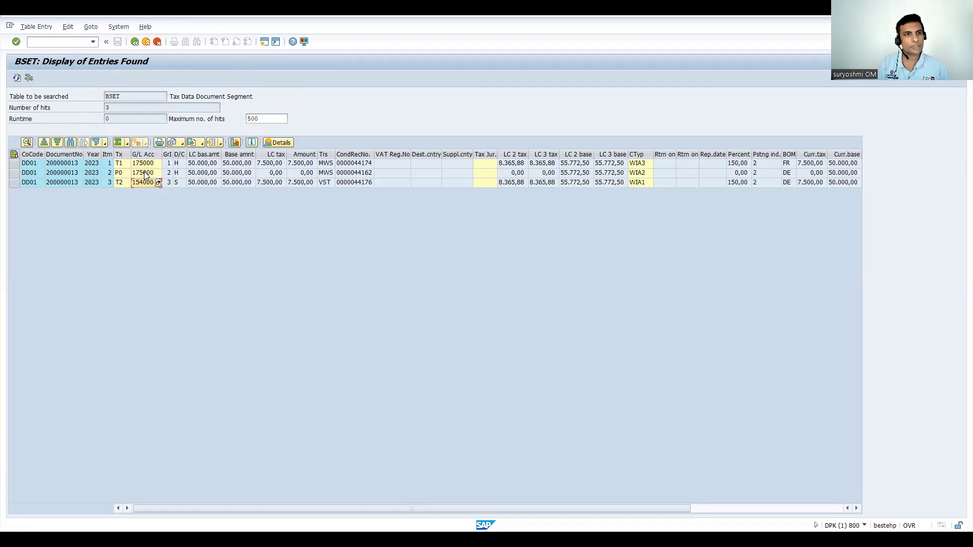
pyautogui.click(31, 172)
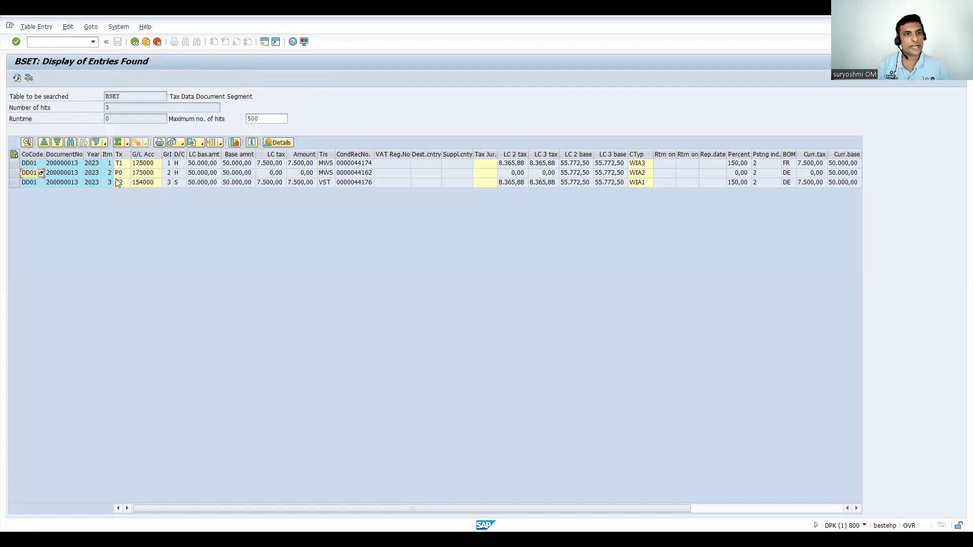
pyautogui.click(145, 173)
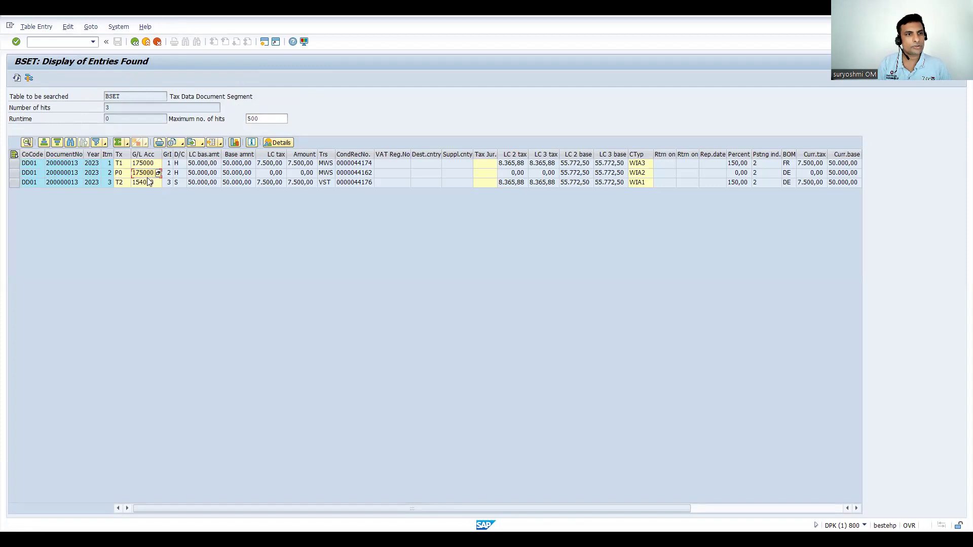
# Check tax codes T1 and P0 and transaction key MWS in rows 1 and 2
pyautogui.click(120, 164)
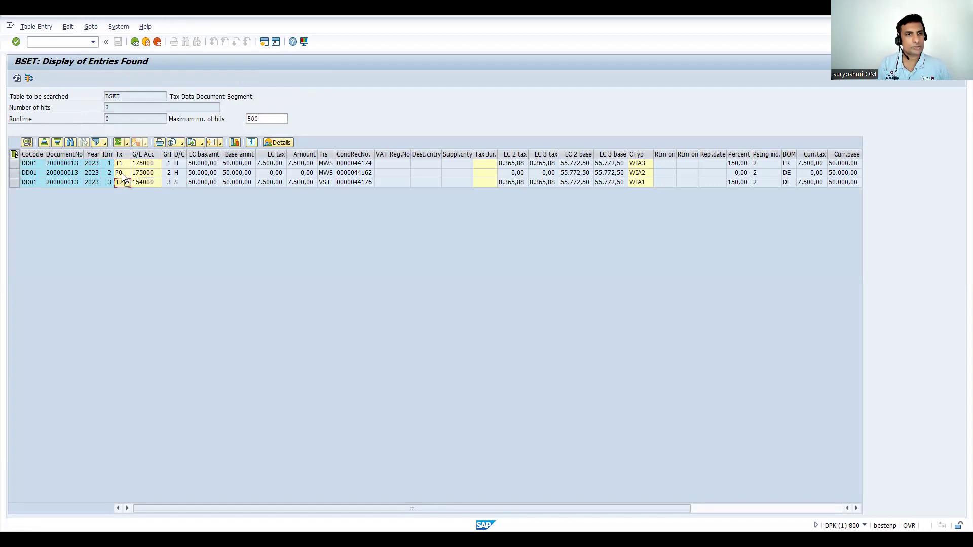
pyautogui.click(120, 173)
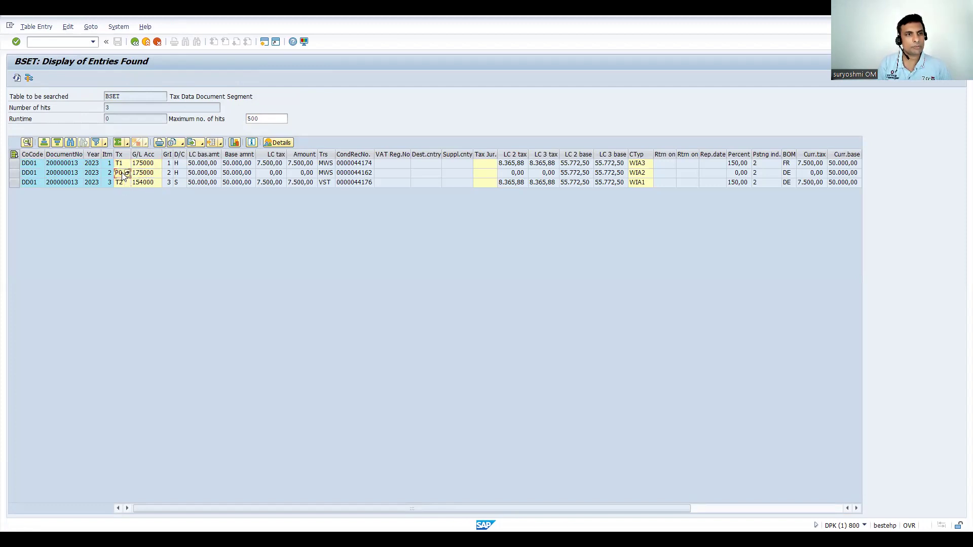
pyautogui.click(326, 164)
pyautogui.click(327, 174)
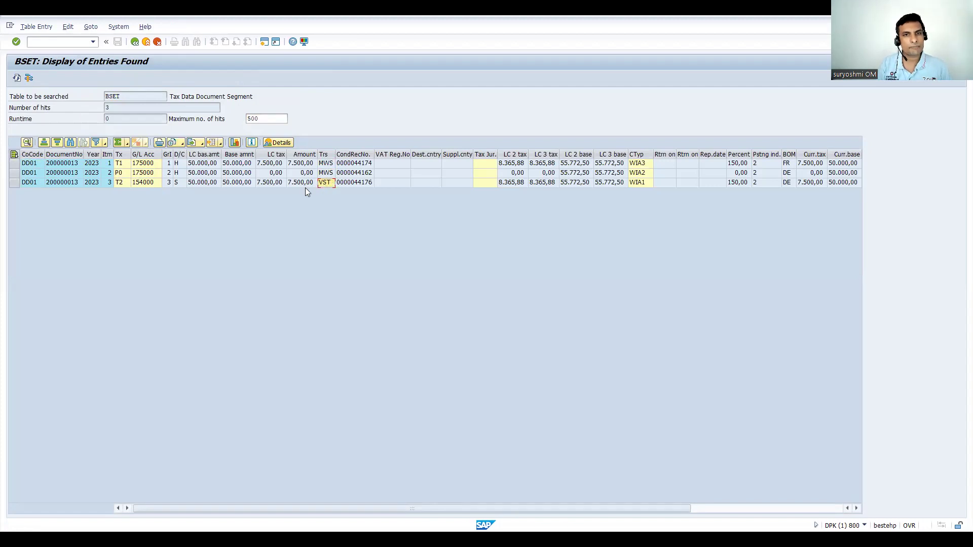
pyautogui.click(514, 154)
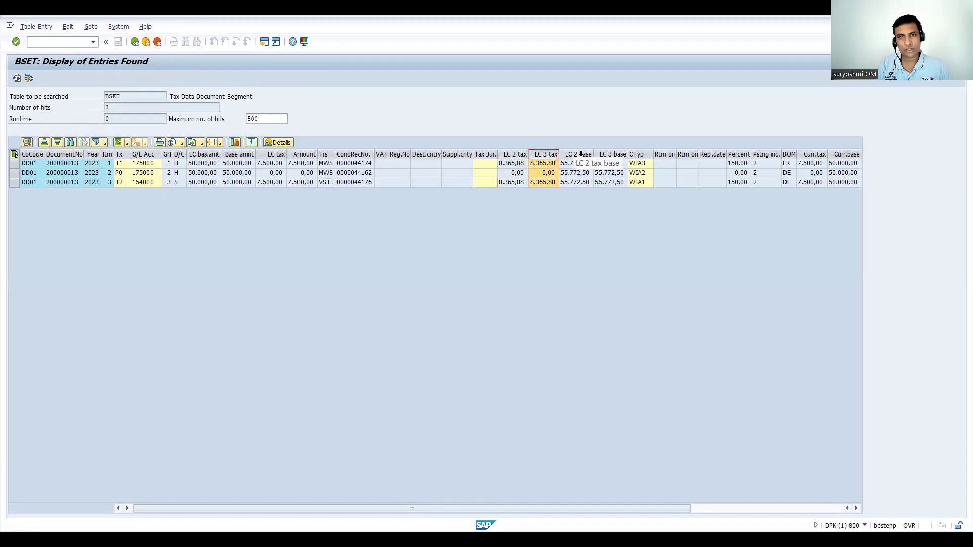
pyautogui.moveTo(578, 155); pyautogui.dragTo(646, 157)
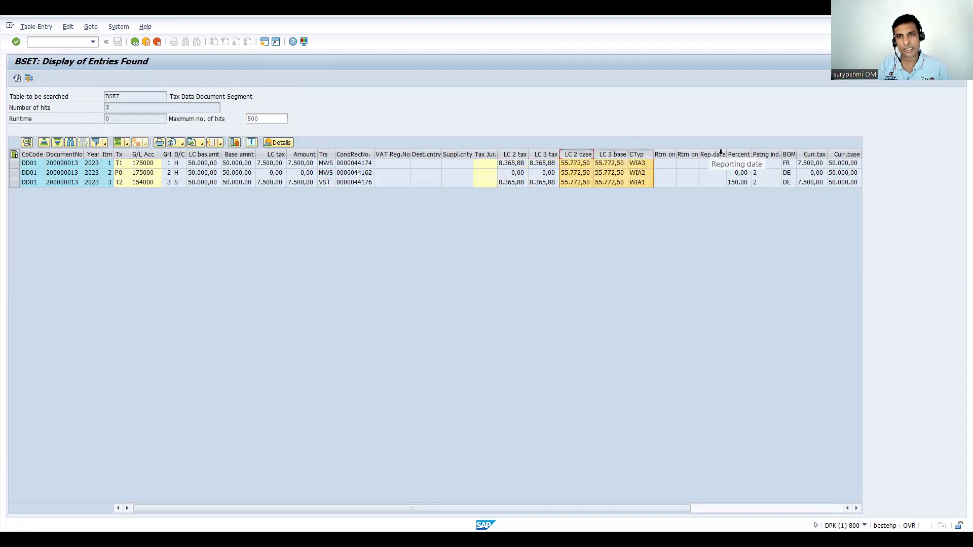
pyautogui.click(739, 154)
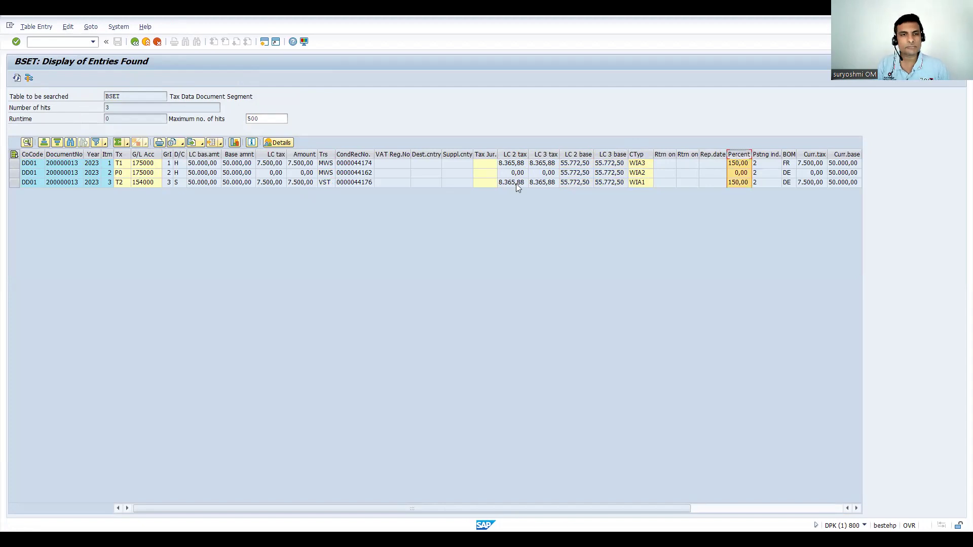
pyautogui.click(578, 154)
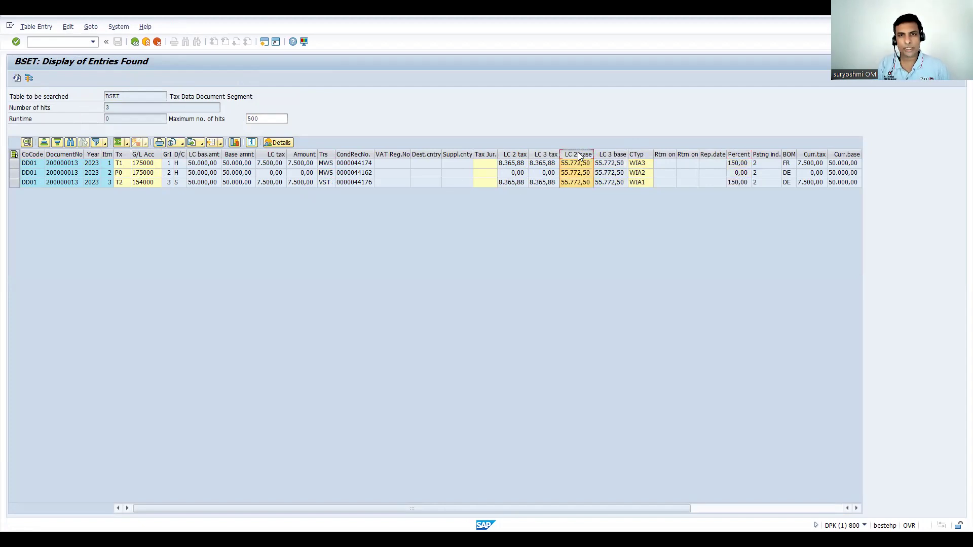
pyautogui.click(612, 154)
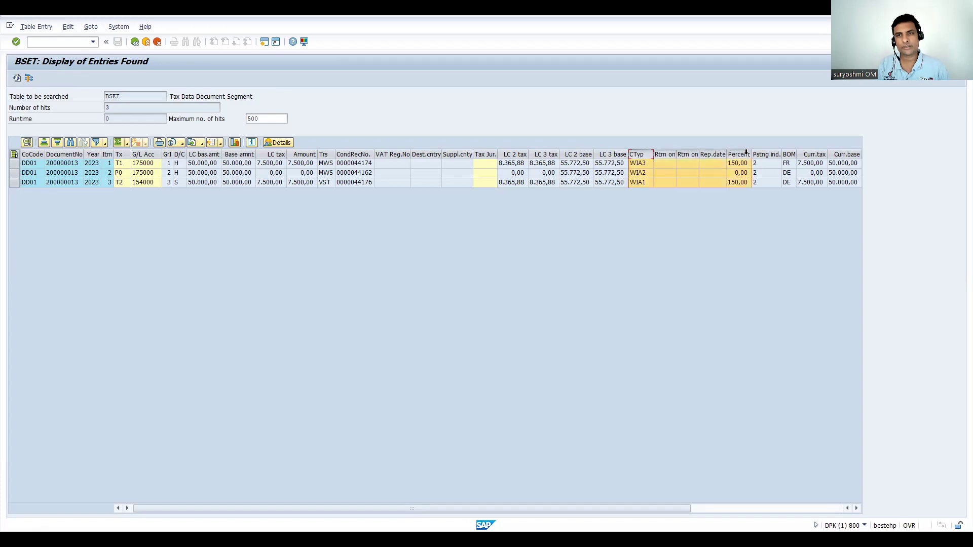
pyautogui.click(788, 154)
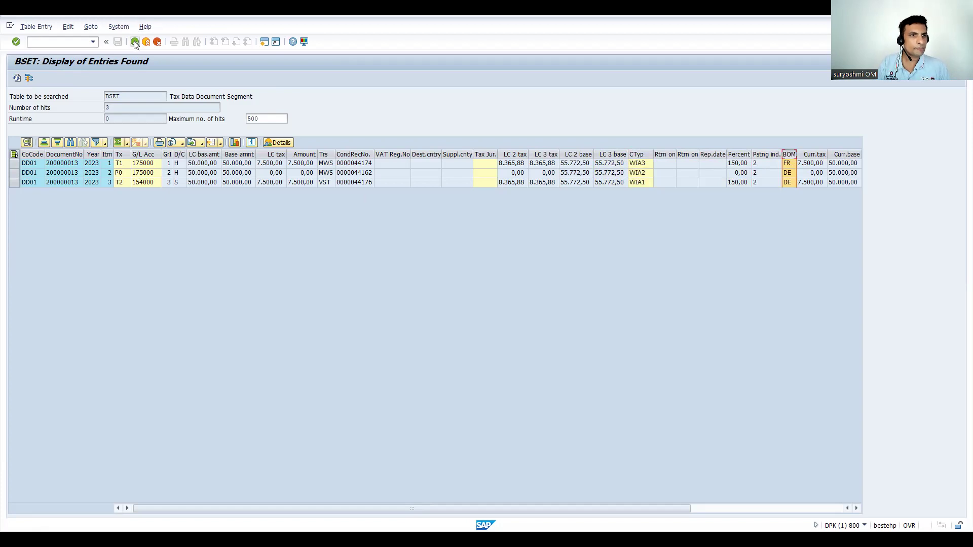
pyautogui.click(120, 173)
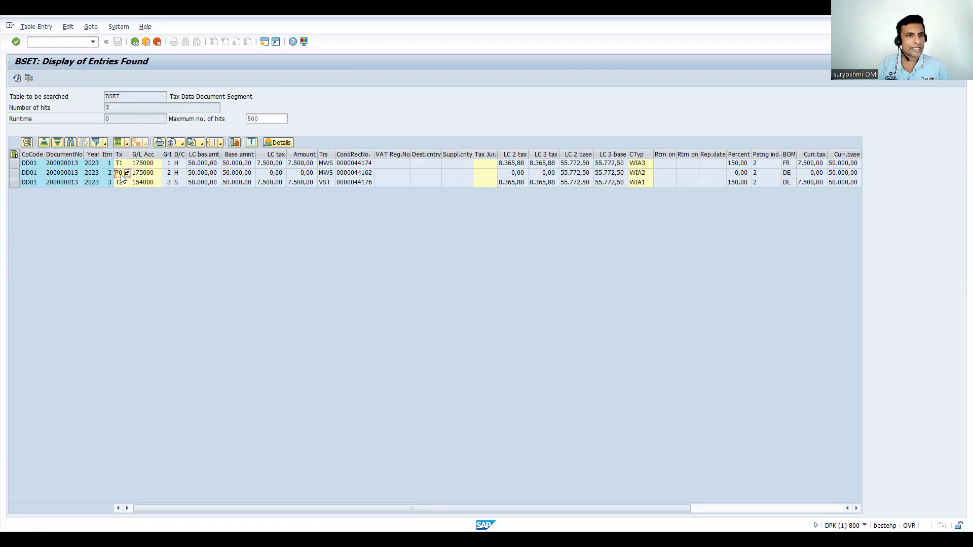
pyautogui.click(145, 173)
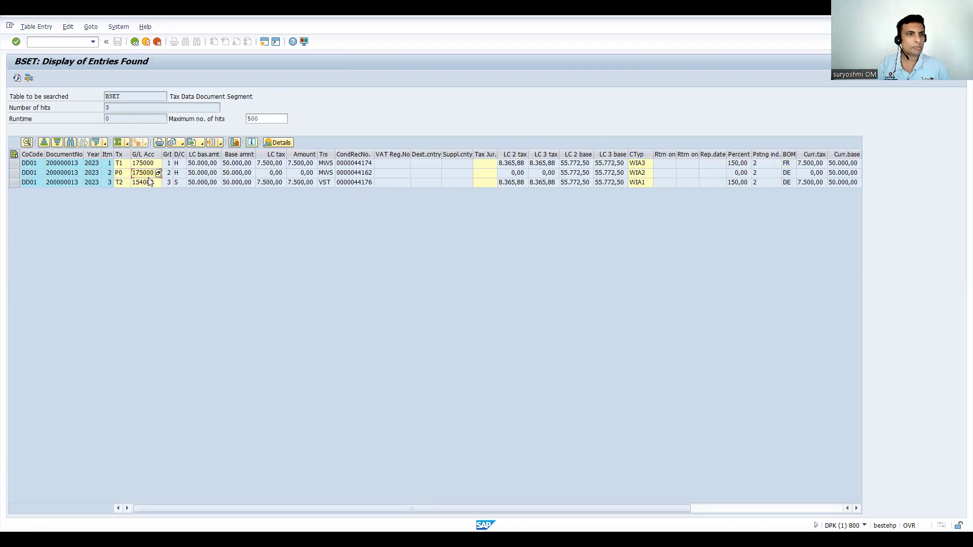
pyautogui.click(119, 173)
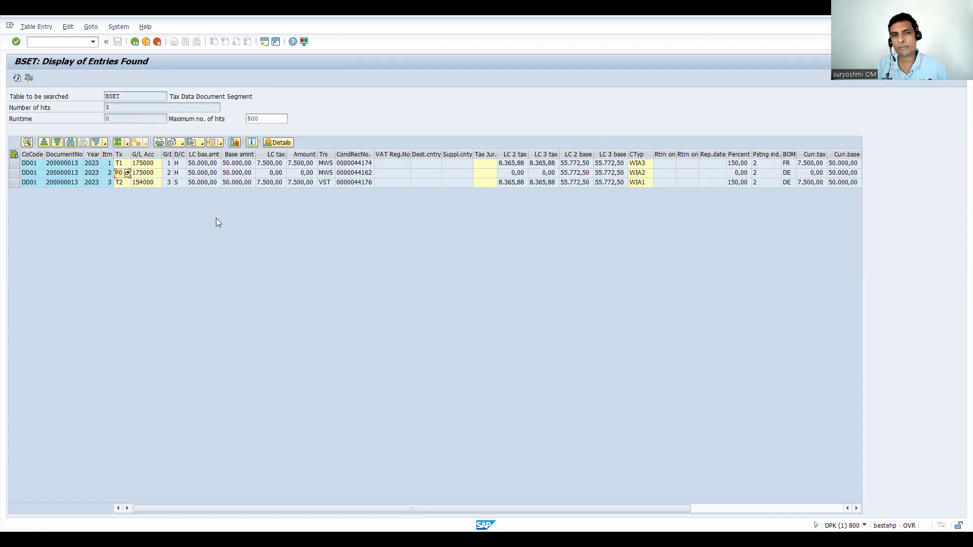
pyautogui.click(325, 174)
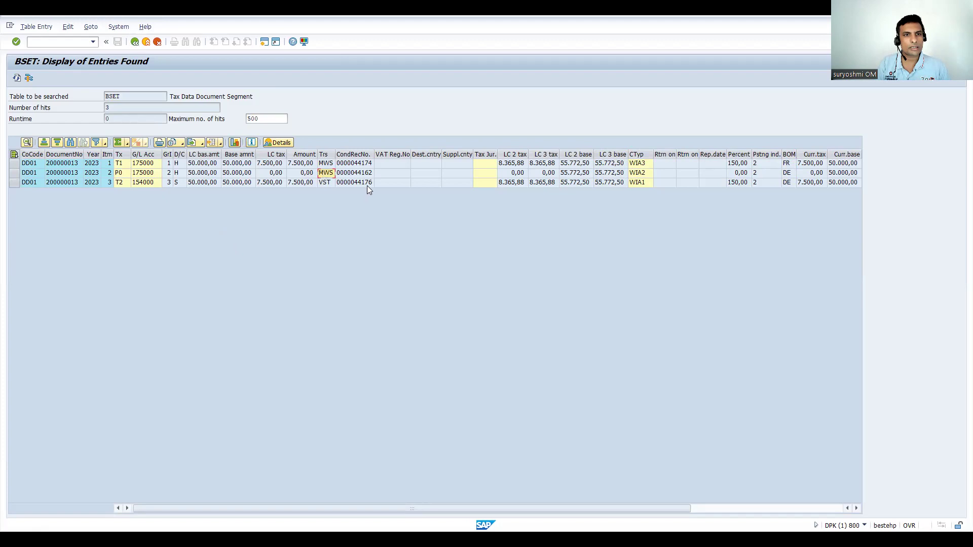
pyautogui.press('Tab')
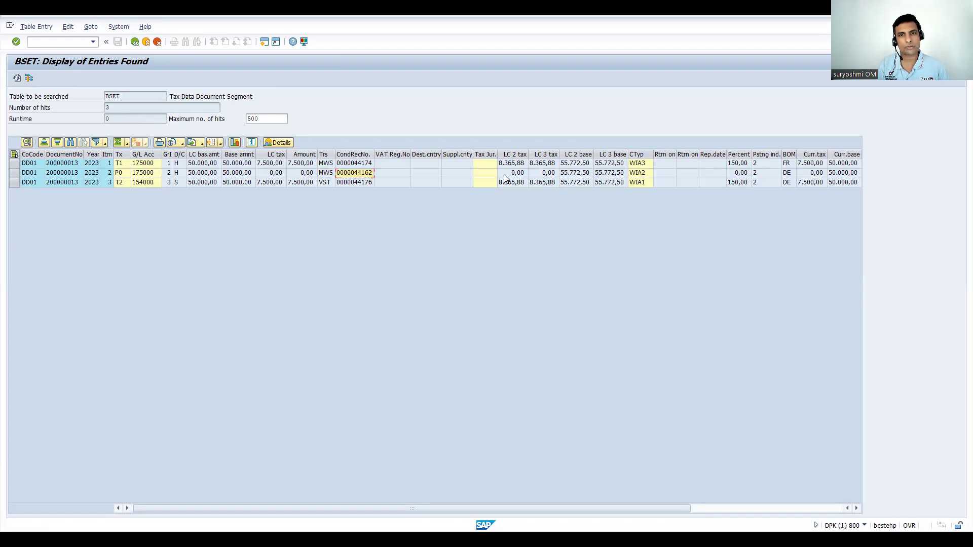
pyautogui.click(509, 172)
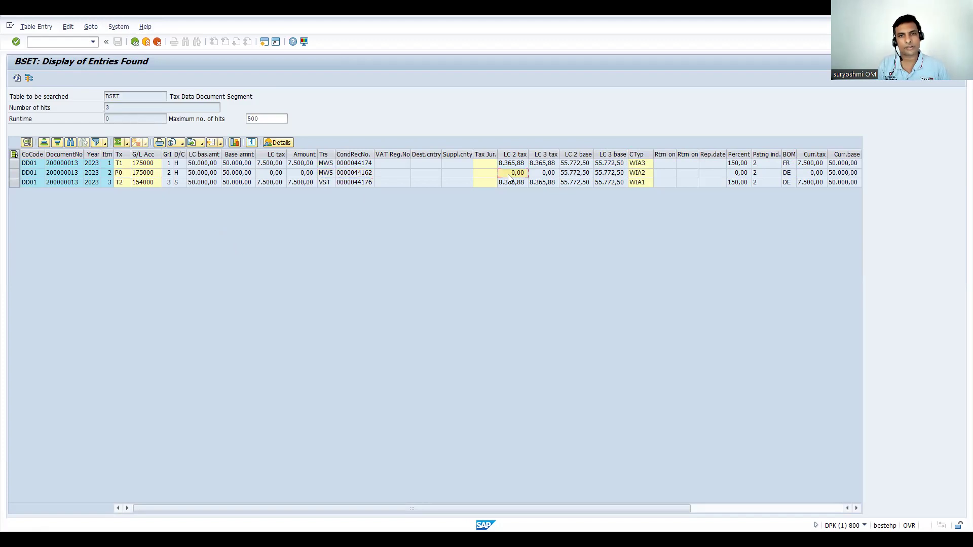
pyautogui.click(638, 154)
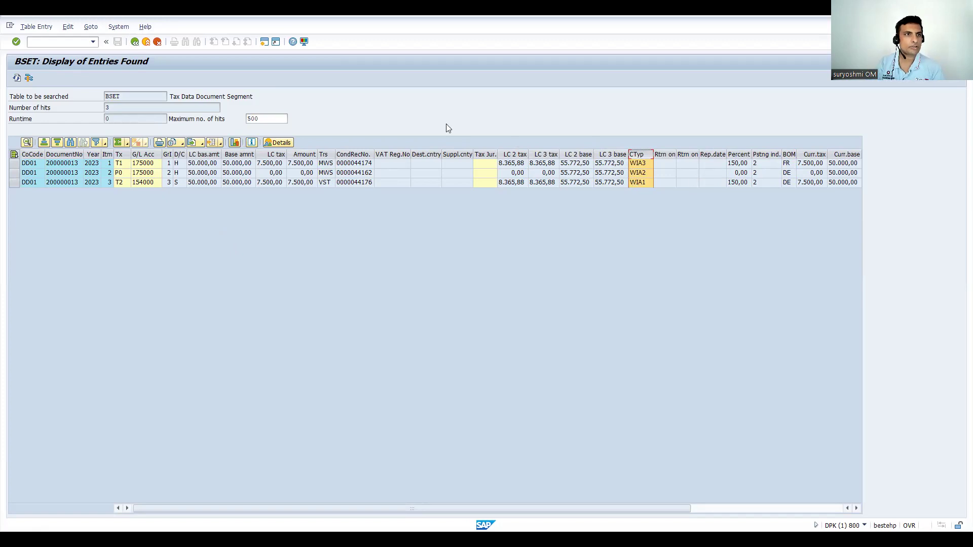
# Go back from the BSET results to the selection screen
pyautogui.click(135, 41)
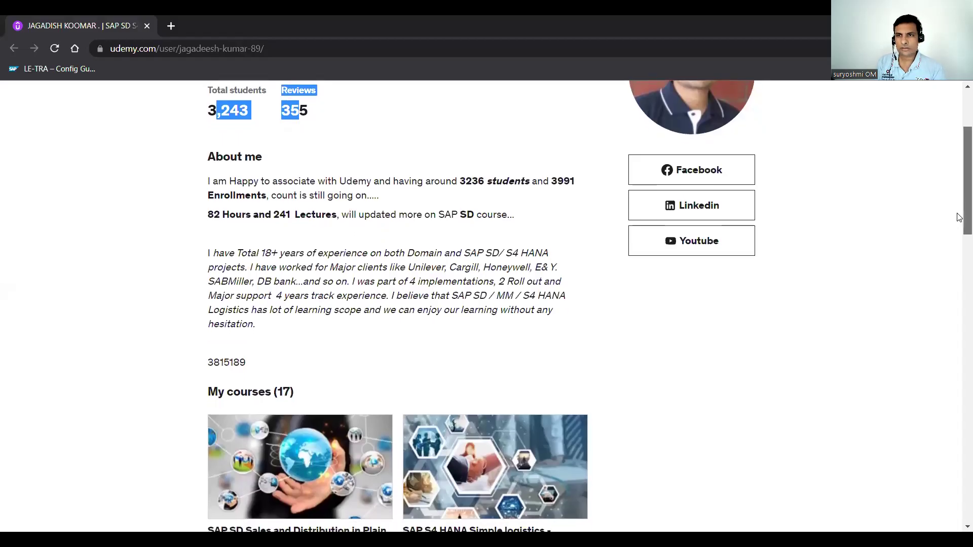
pyautogui.moveTo(957, 217)
pyautogui.mouseDown()
pyautogui.moveTo(958, 253)
pyautogui.moveTo(962, 99)
pyautogui.mouseUp()
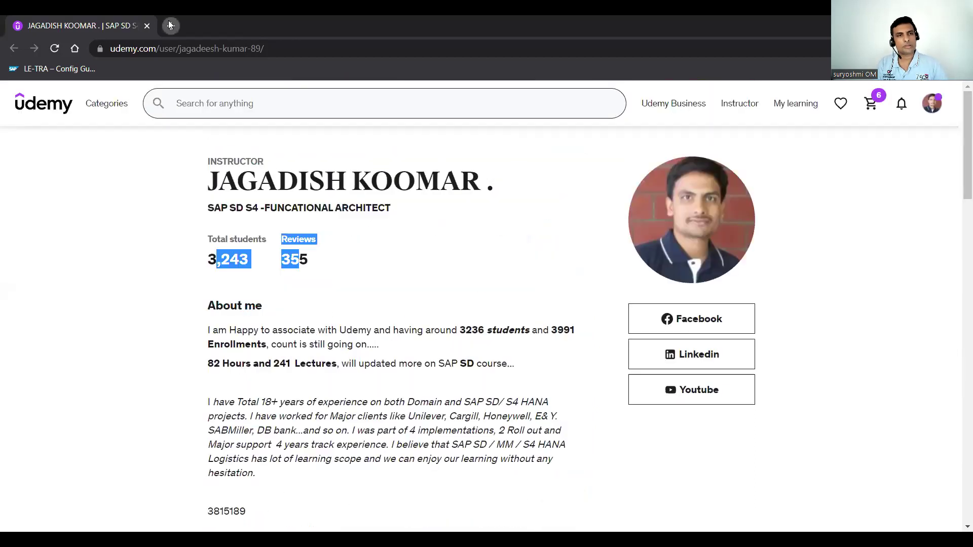
# Load YouTube in a new tab, glance at the Udemy tab and return to YouTube
pyautogui.click(171, 26)
pyautogui.write('youtube.com')
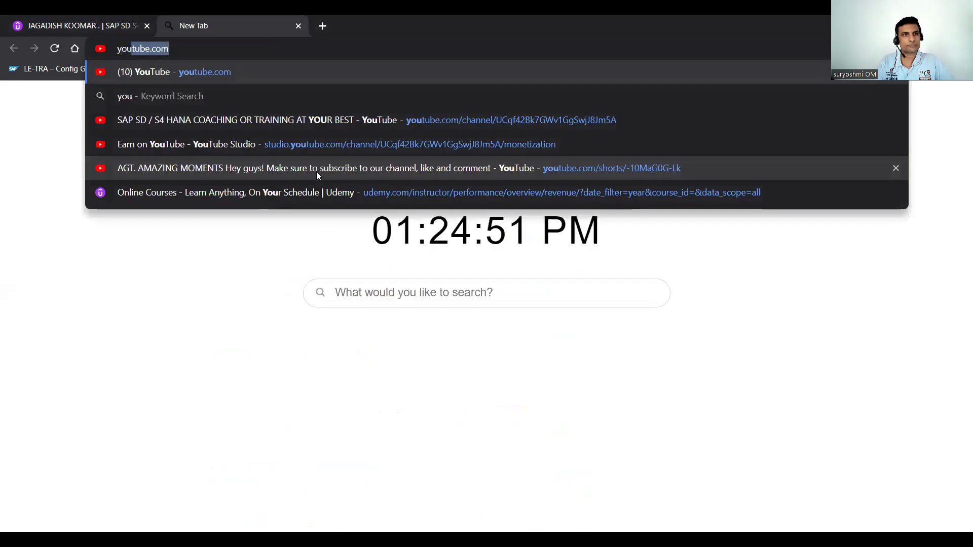
pyautogui.press('Return')
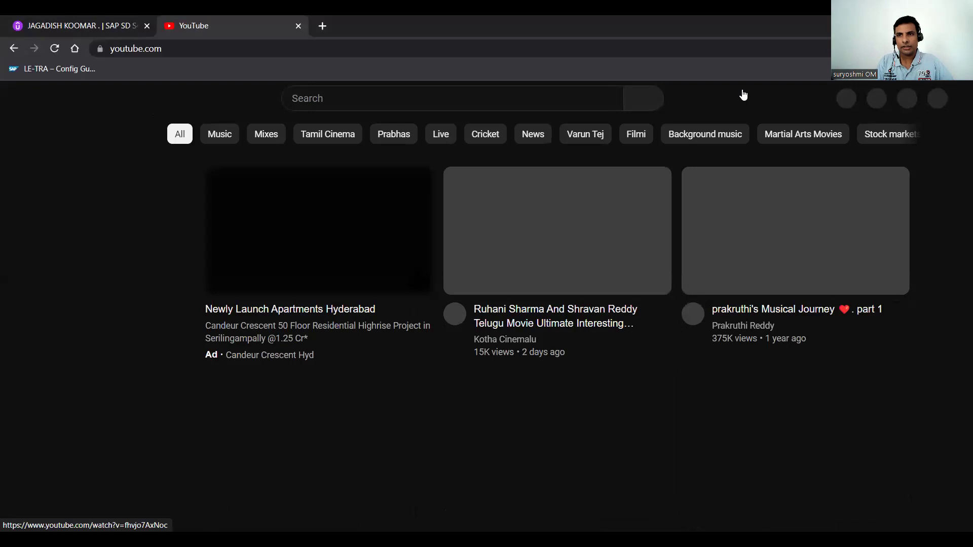
pyautogui.hotkey('ctrl', 'Tab')
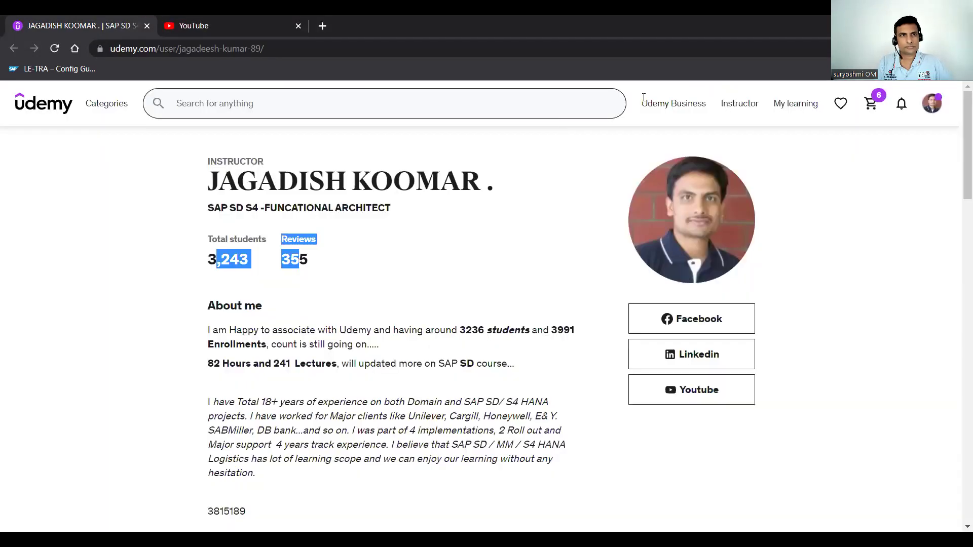
pyautogui.click(231, 29)
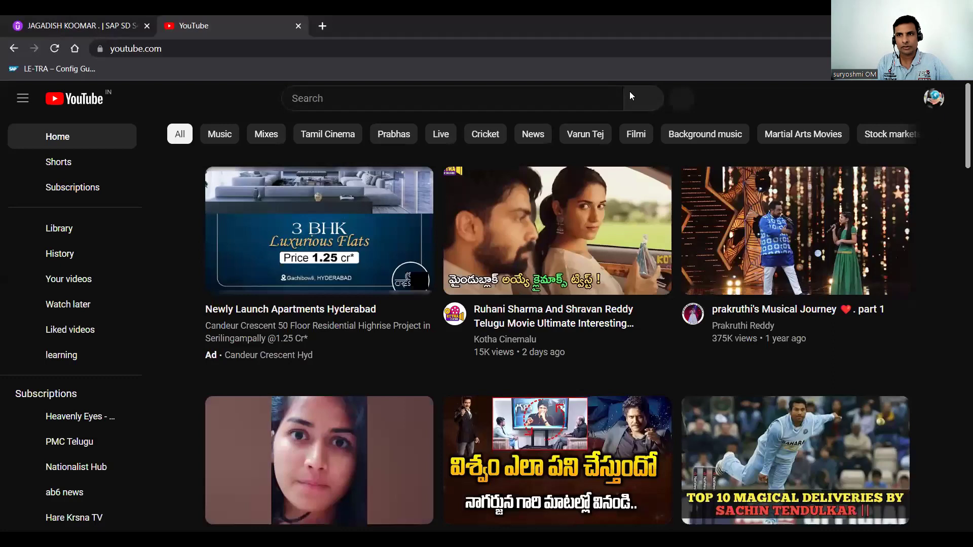
# Go to your own channel from the account menu
pyautogui.click(934, 99)
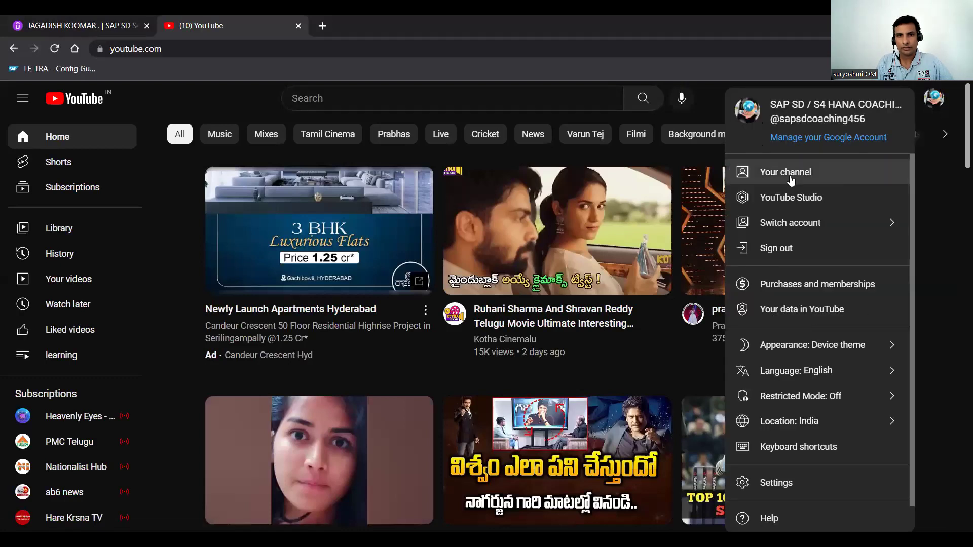
pyautogui.click(790, 174)
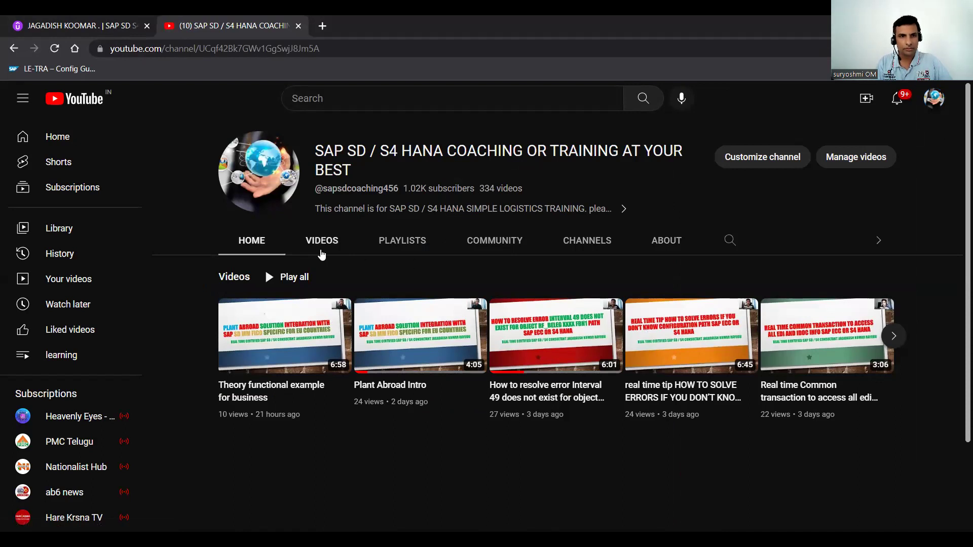
# Browse the channel's Videos and Community tabs, then return to Home
pyautogui.click(321, 243)
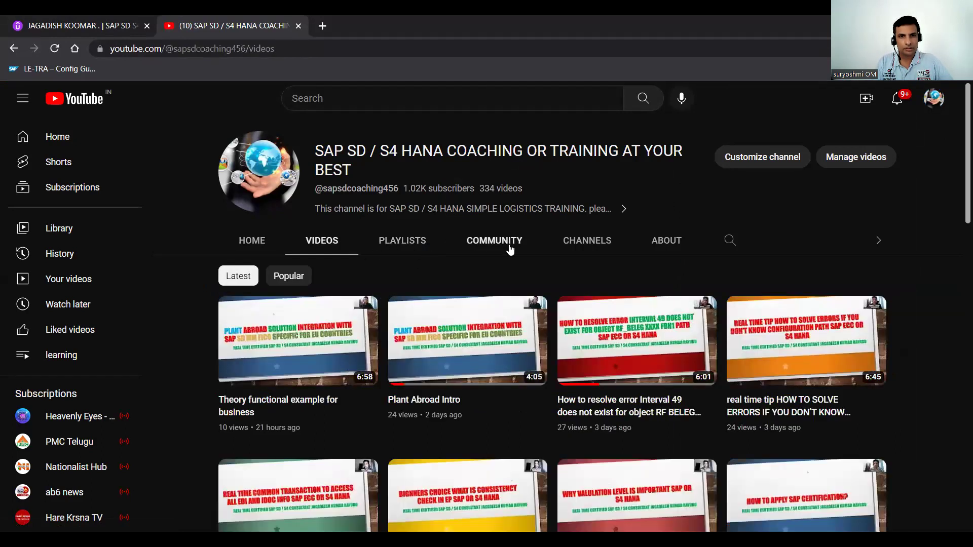
pyautogui.click(494, 241)
pyautogui.click(252, 240)
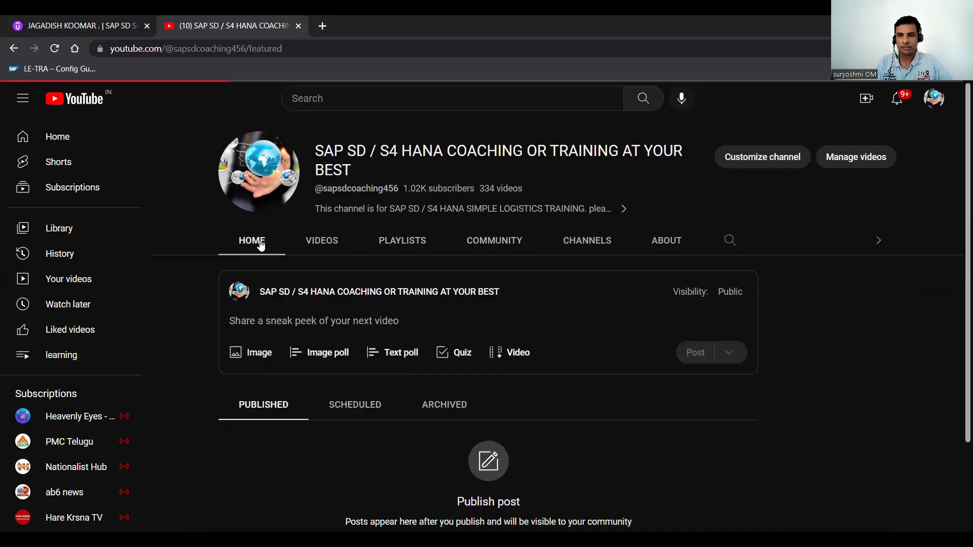